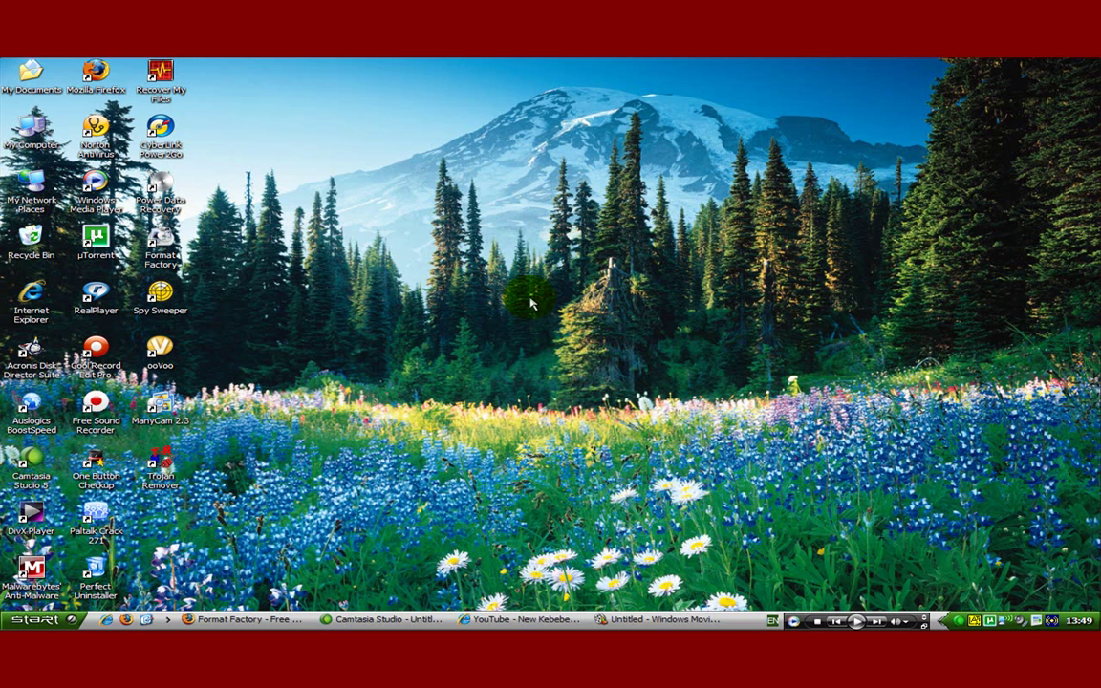
Switch to Windows Movie Maker, start a video import and browse to the RealPlayer Downloads folder in My Videos.
left_click(638, 623)
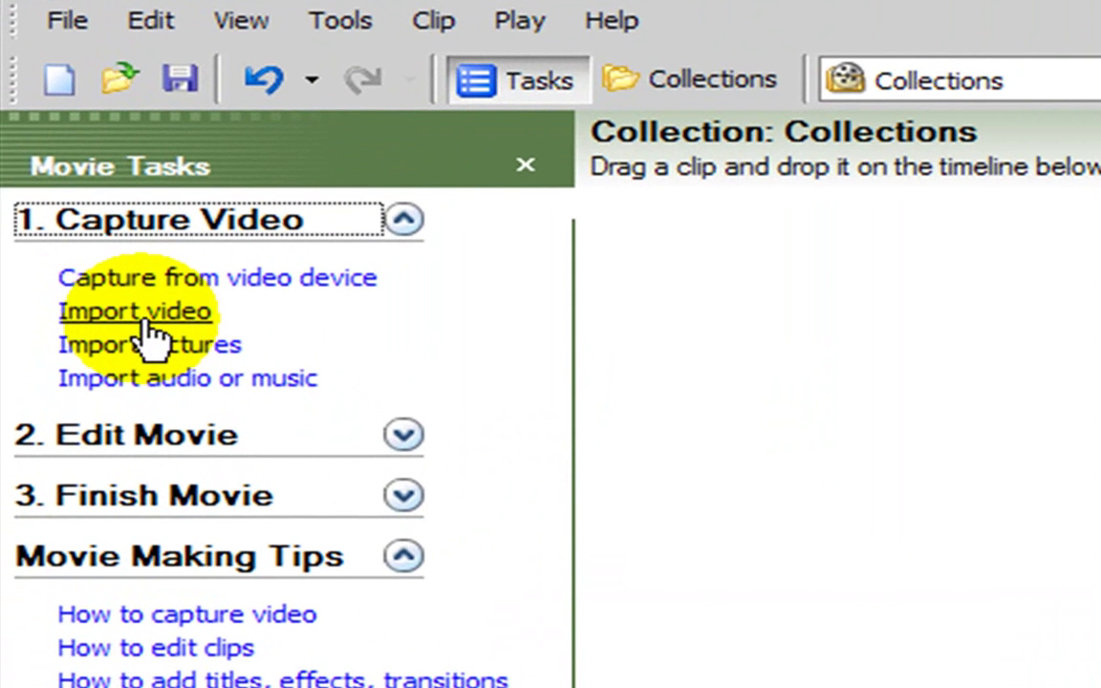
left_click(149, 321)
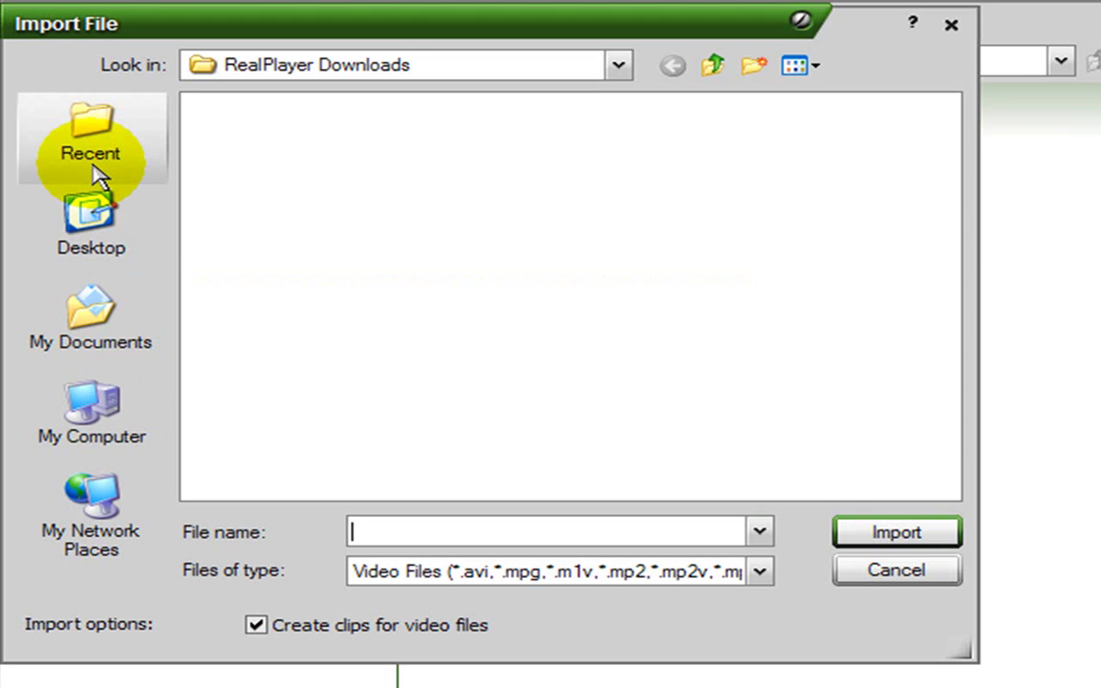
left_click(90, 319)
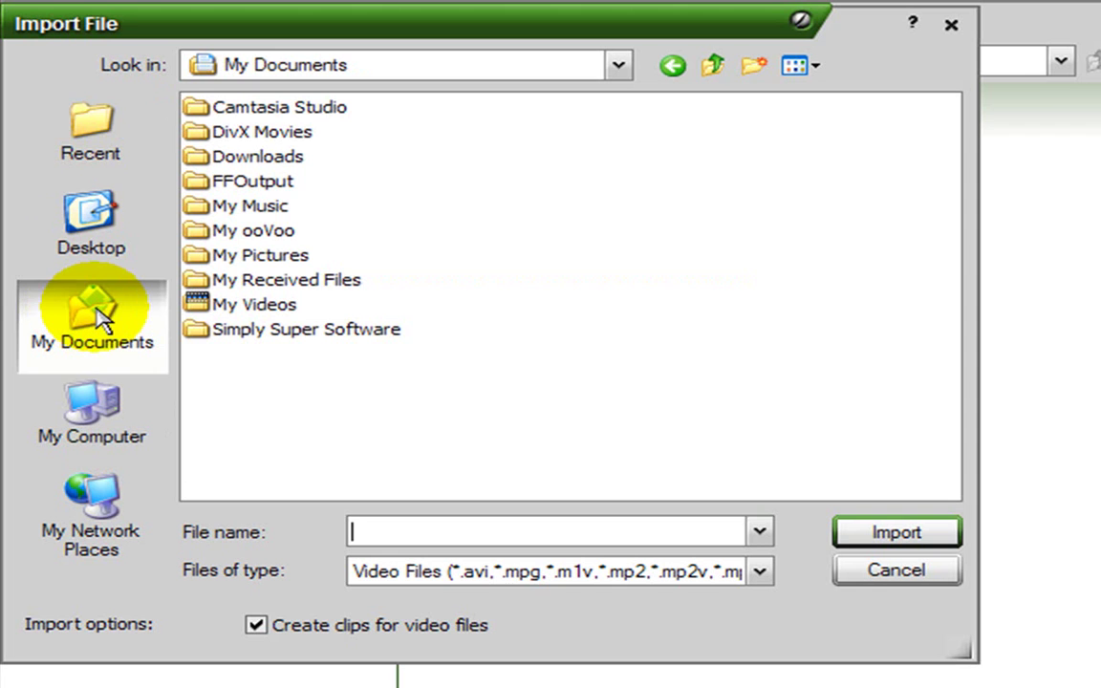
double_click(256, 305)
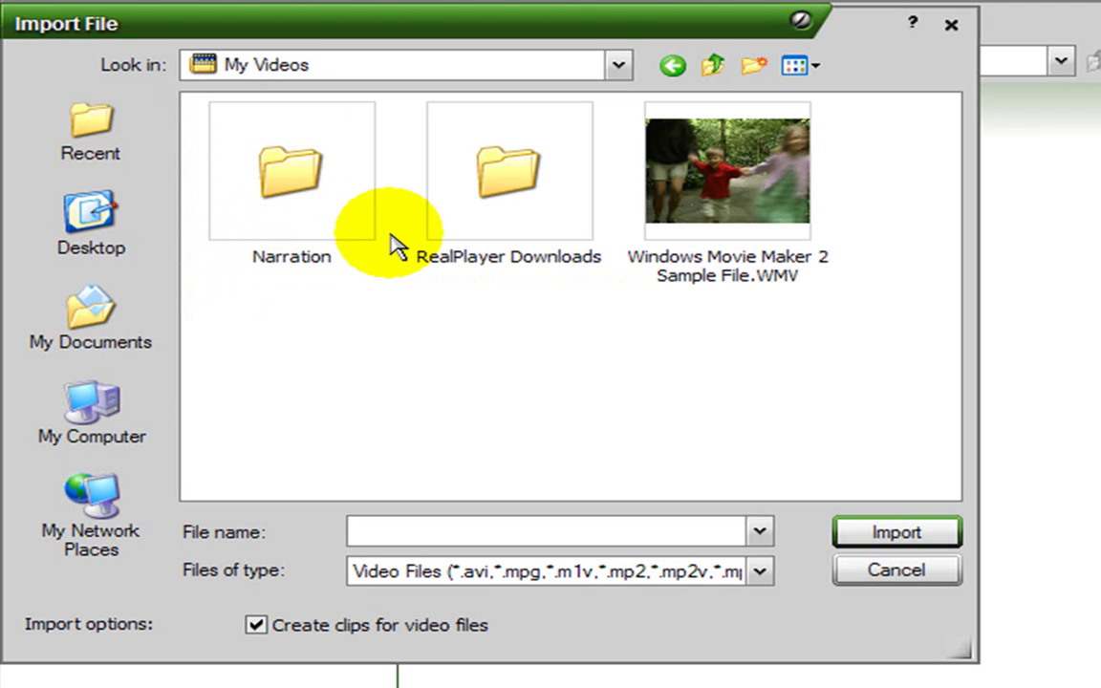
double_click(504, 181)
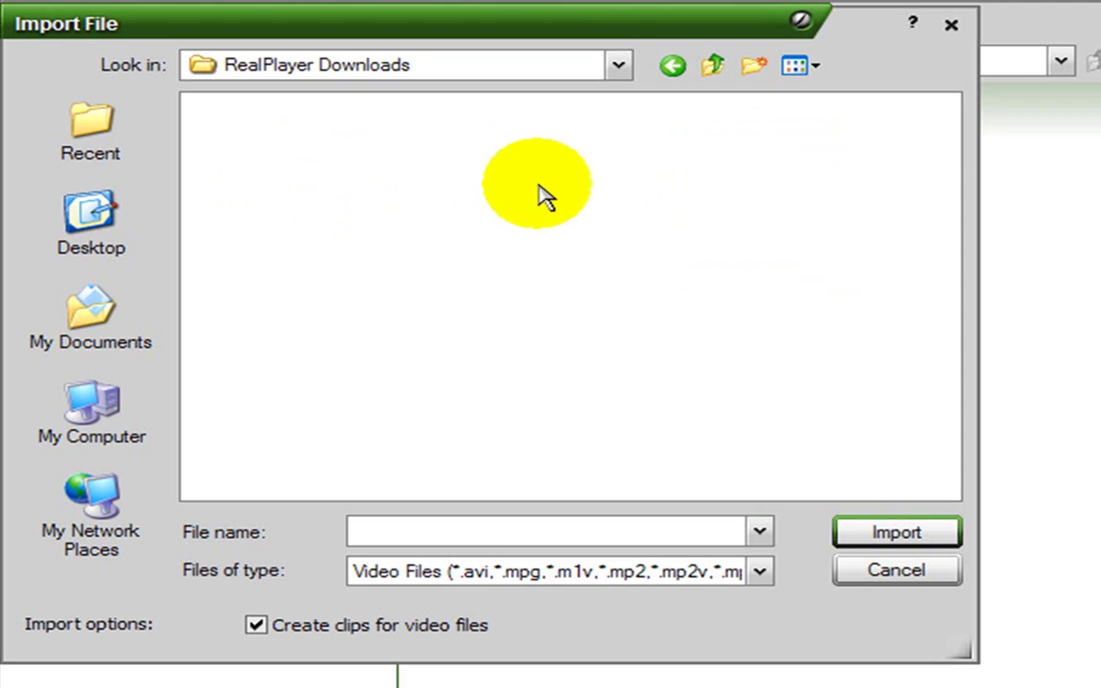
Show all file types and try to import New Kebebew Geda 2 of 2.flv.
left_click(762, 571)
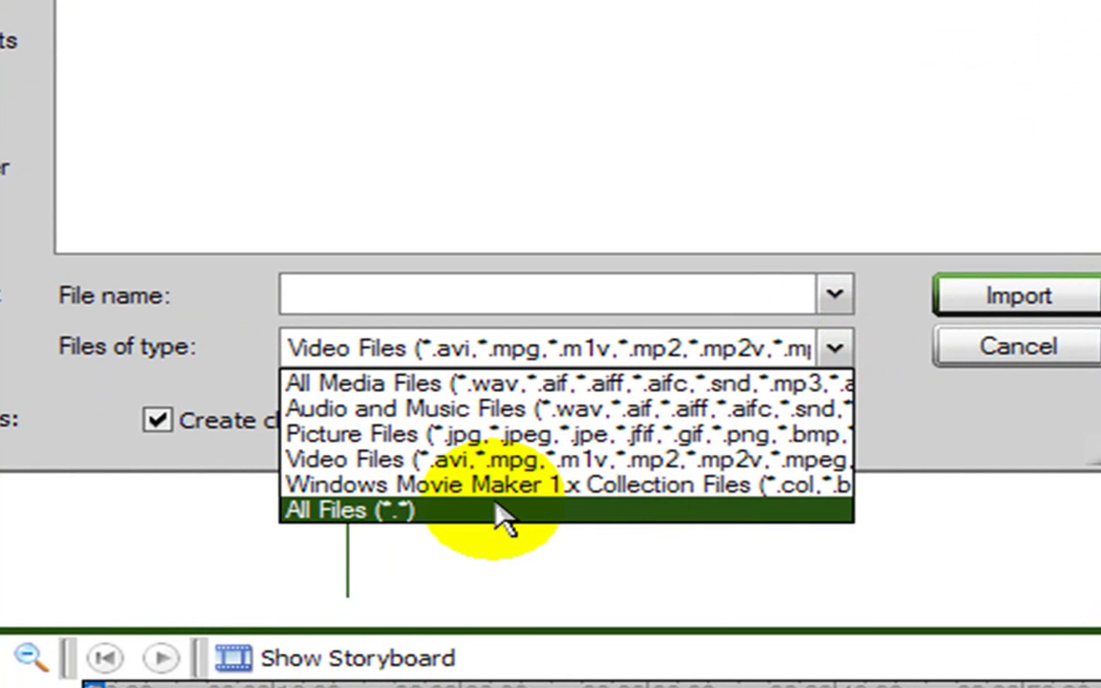
left_click(503, 513)
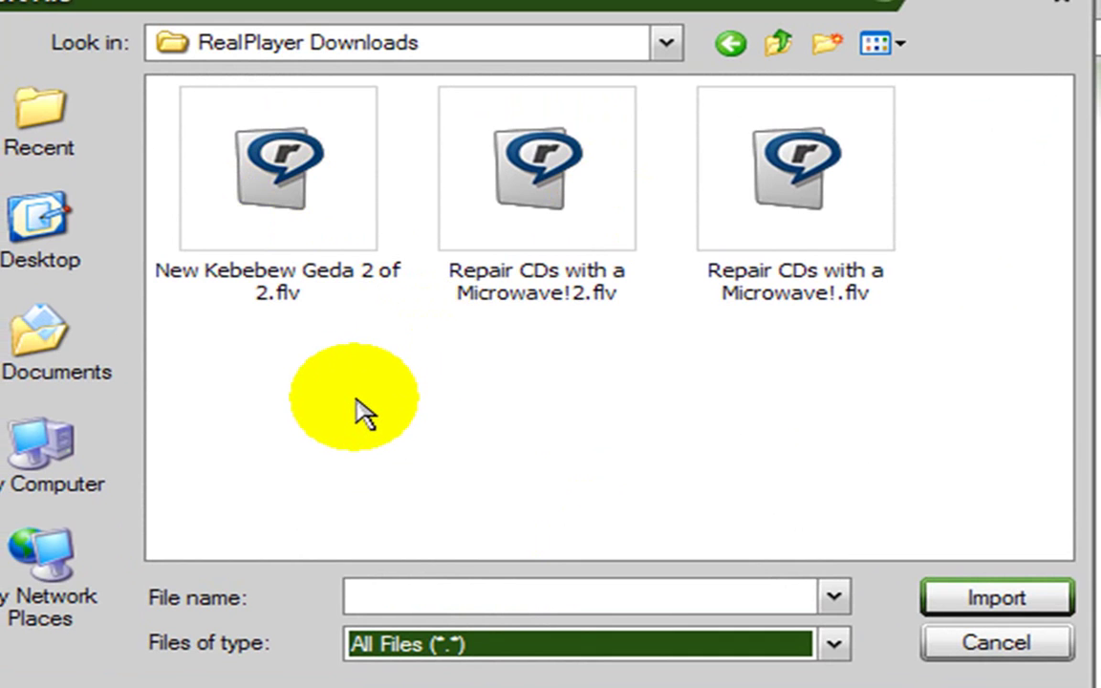
left_click(270, 170)
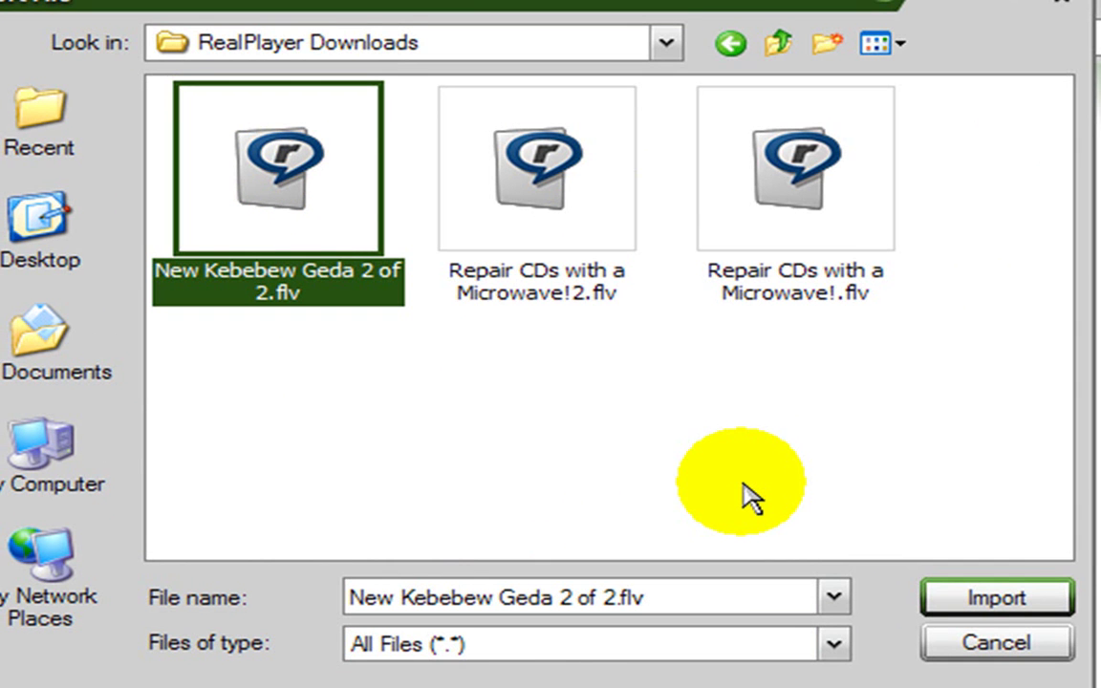
left_click(991, 601)
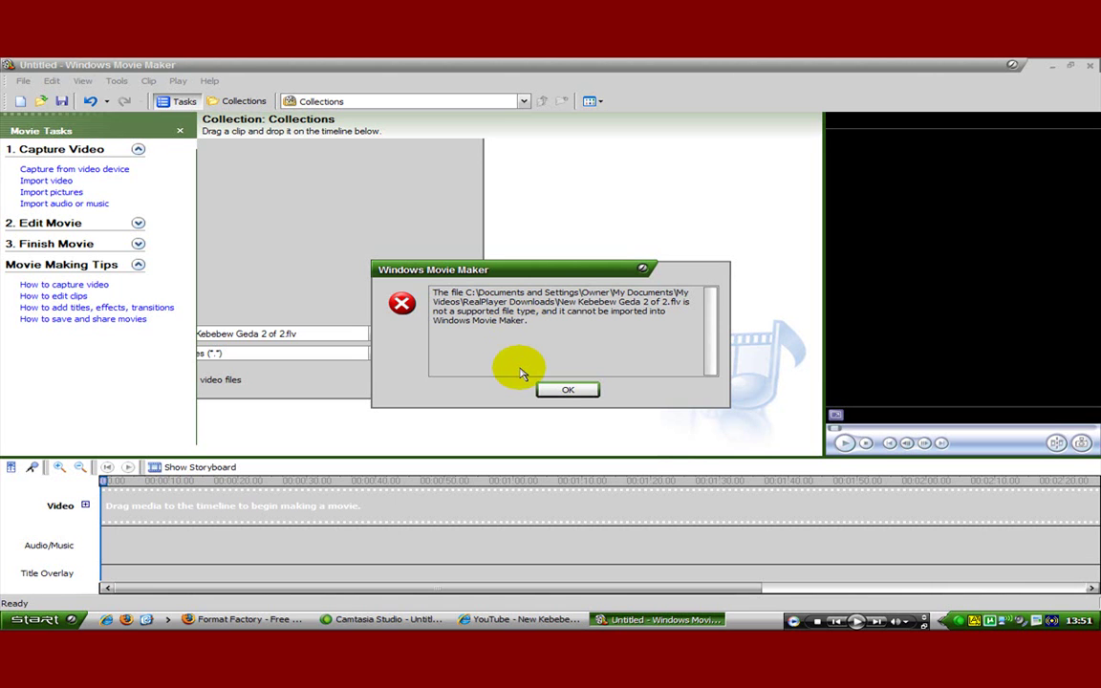
left_click(567, 392)
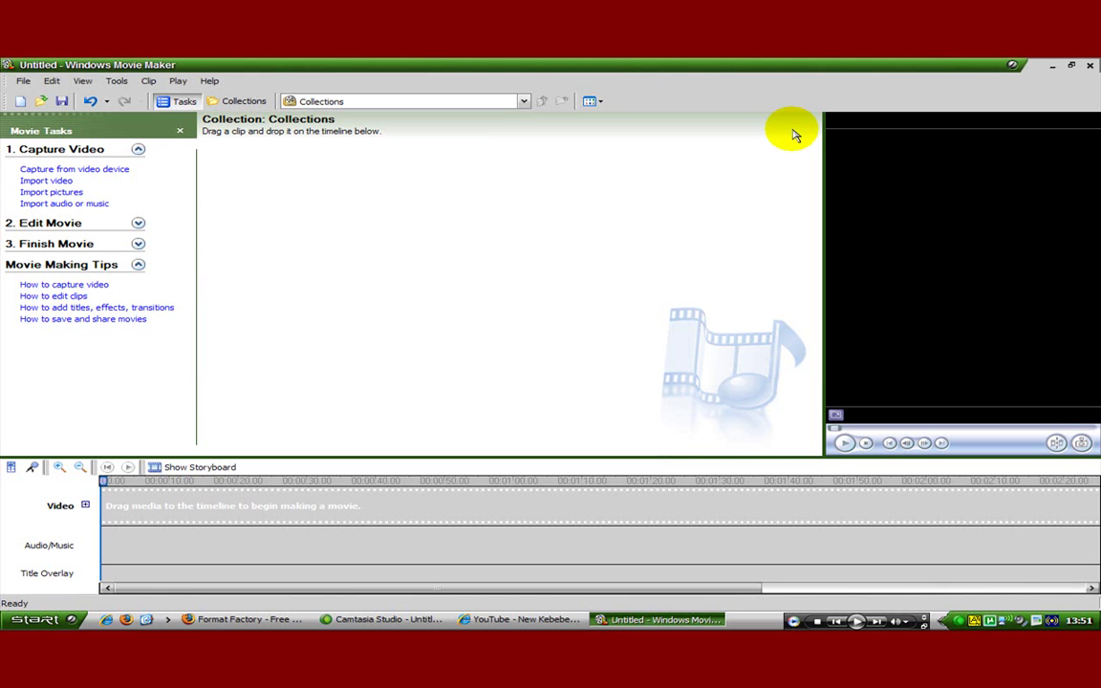
Switch to the Format Factory website in Firefox and request the version 1.70 download from the main site.
left_click(1052, 67)
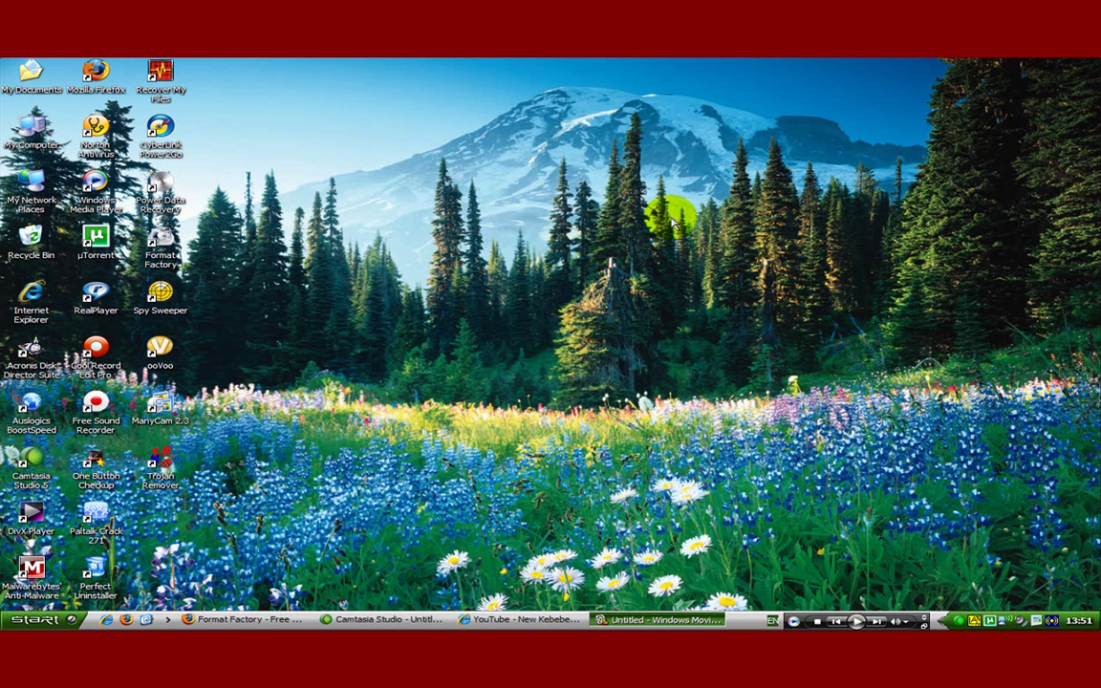
left_click(239, 620)
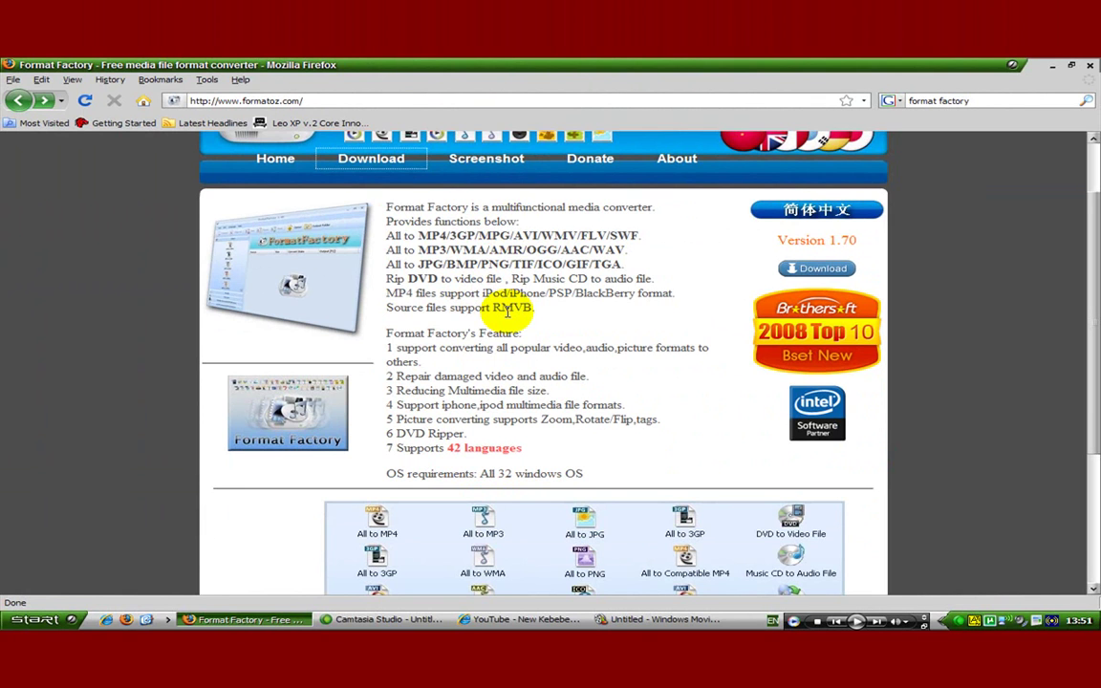
left_click(381, 165)
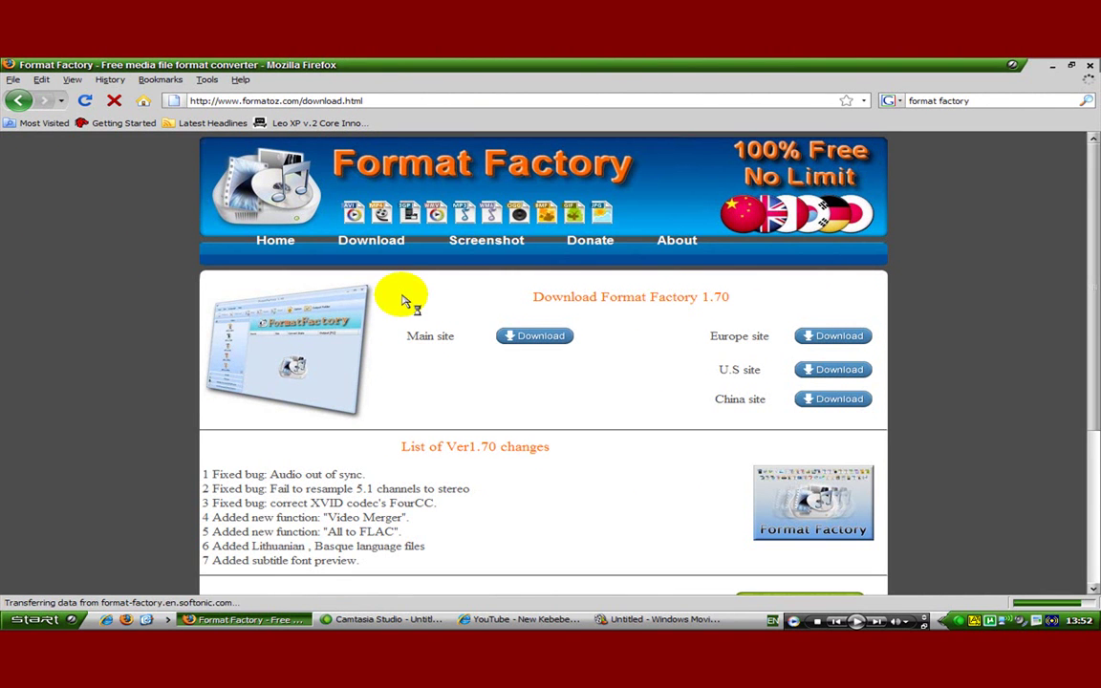
left_click(541, 341)
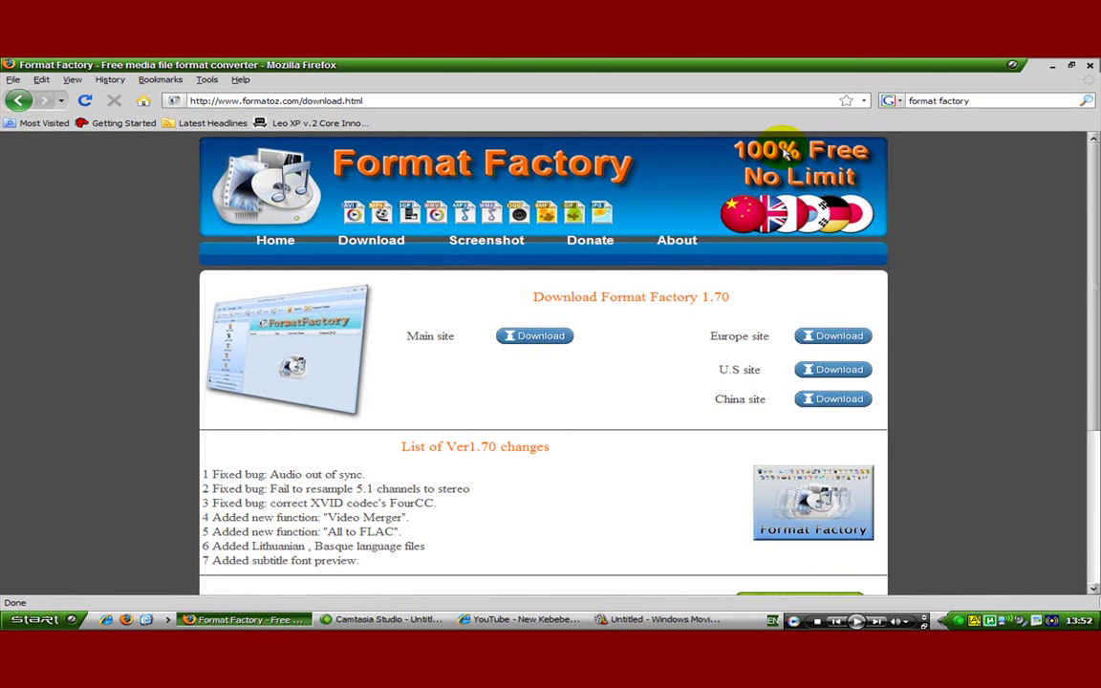
left_click(1058, 67)
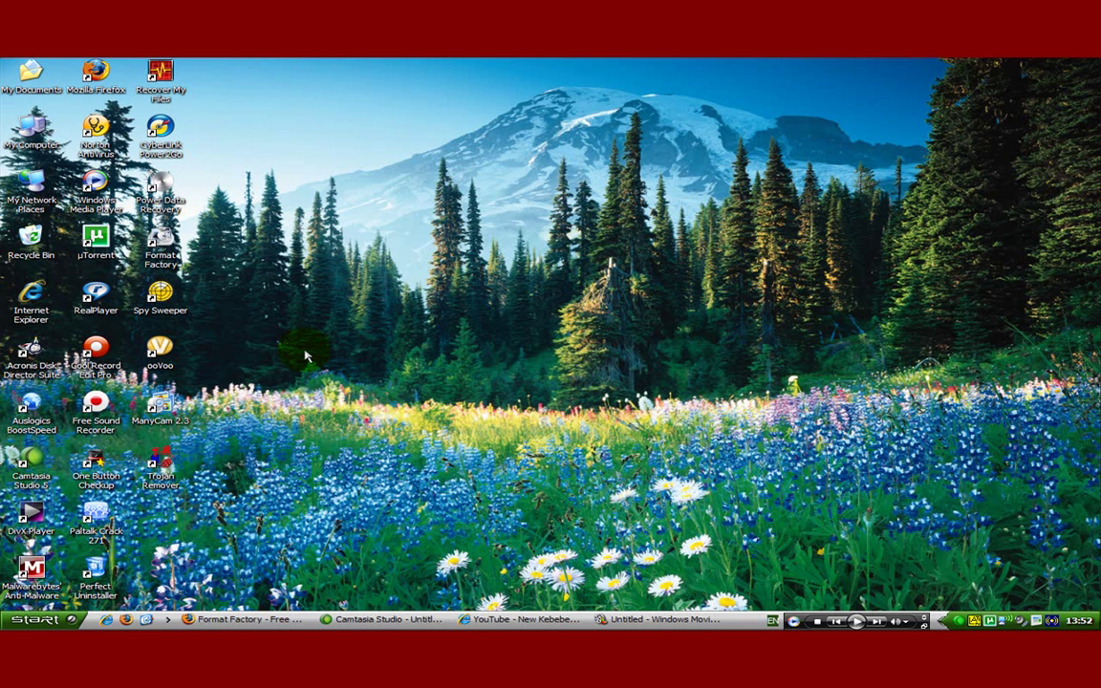
Launch Format Factory from the desktop and open the All to WMV conversion setup.
left_click(167, 244)
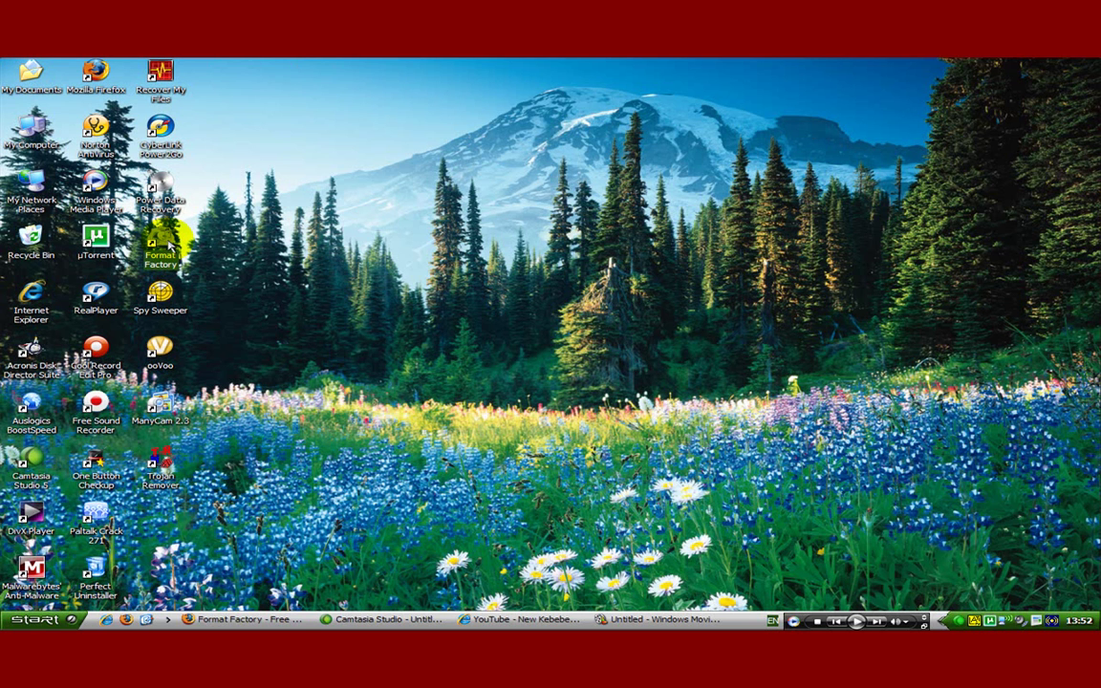
double_click(162, 244)
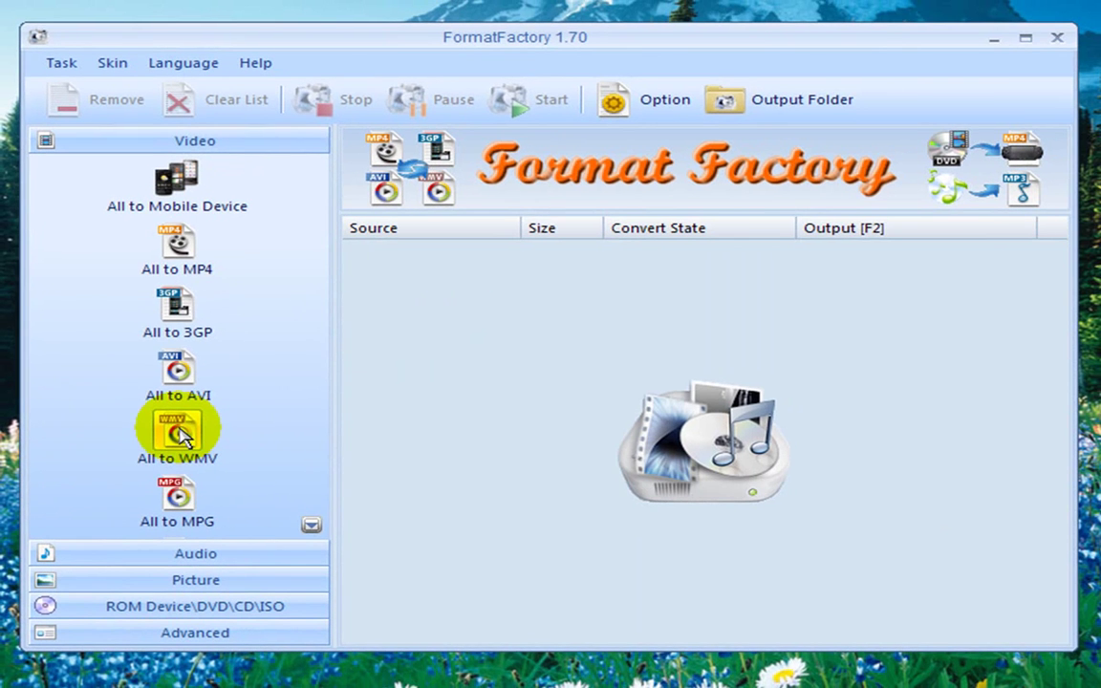
left_click(180, 435)
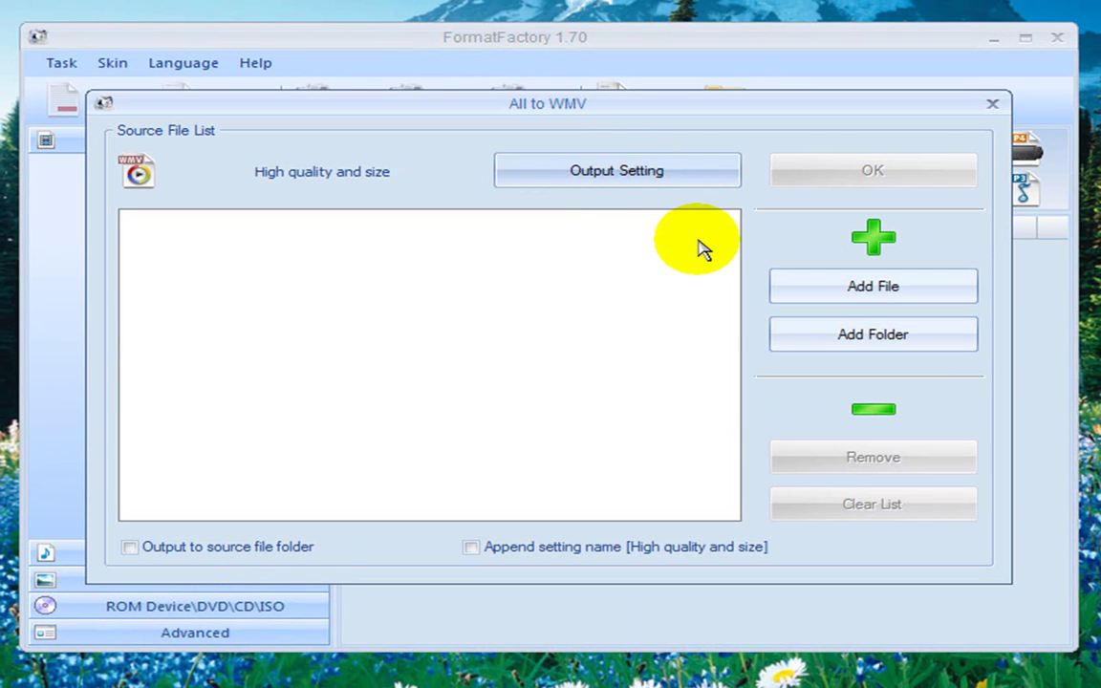
Convert New Kebebew Geda 2 of 2.flv from RealPlayer Downloads to WMV, and close the converter.
left_click(864, 302)
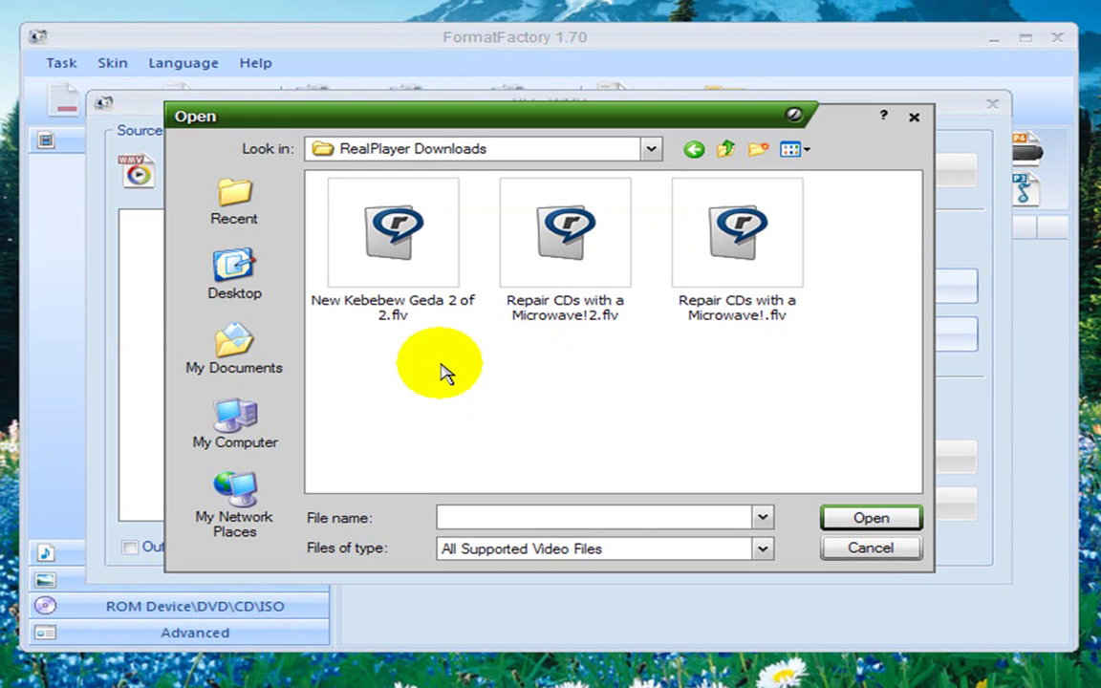
left_click(391, 243)
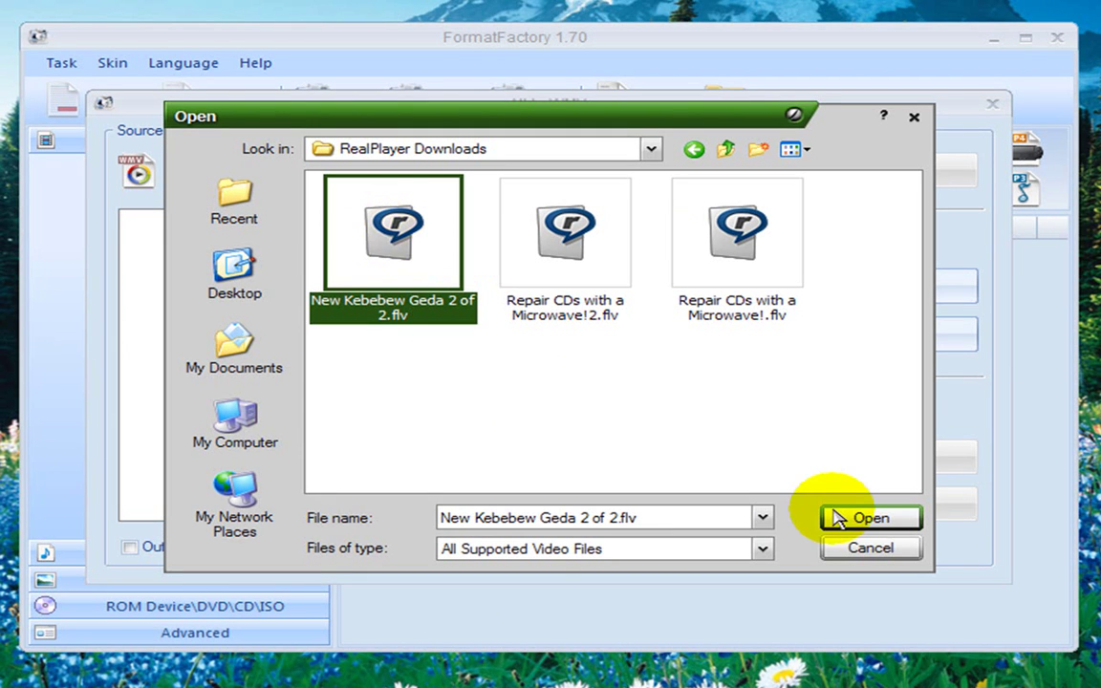
left_click(870, 519)
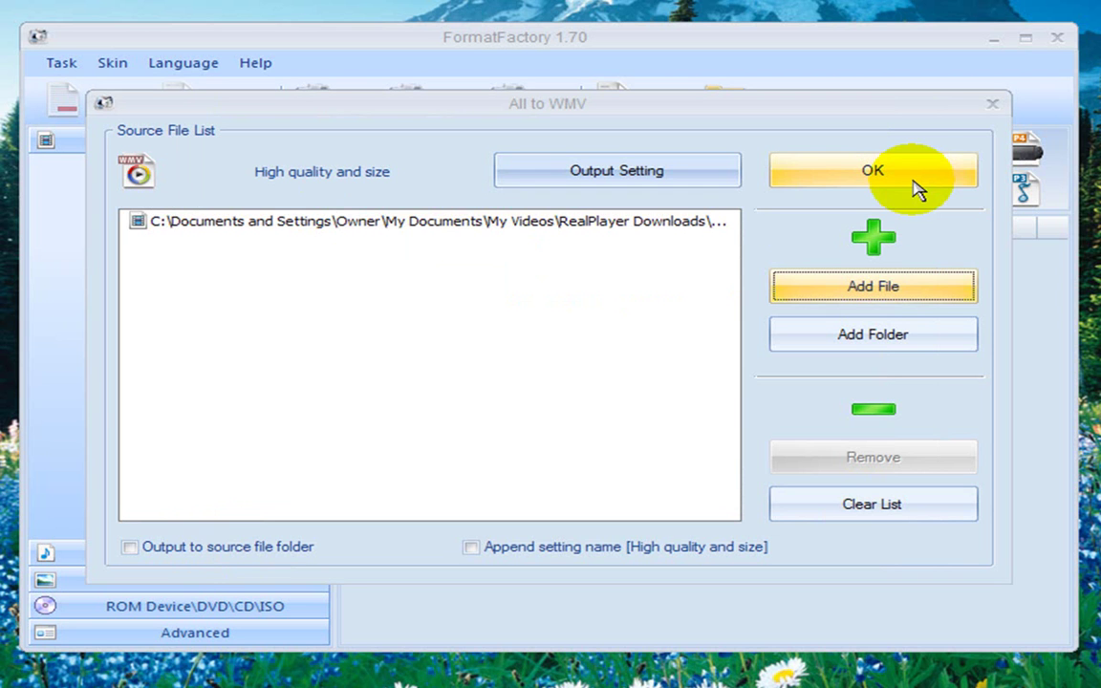
left_click(864, 181)
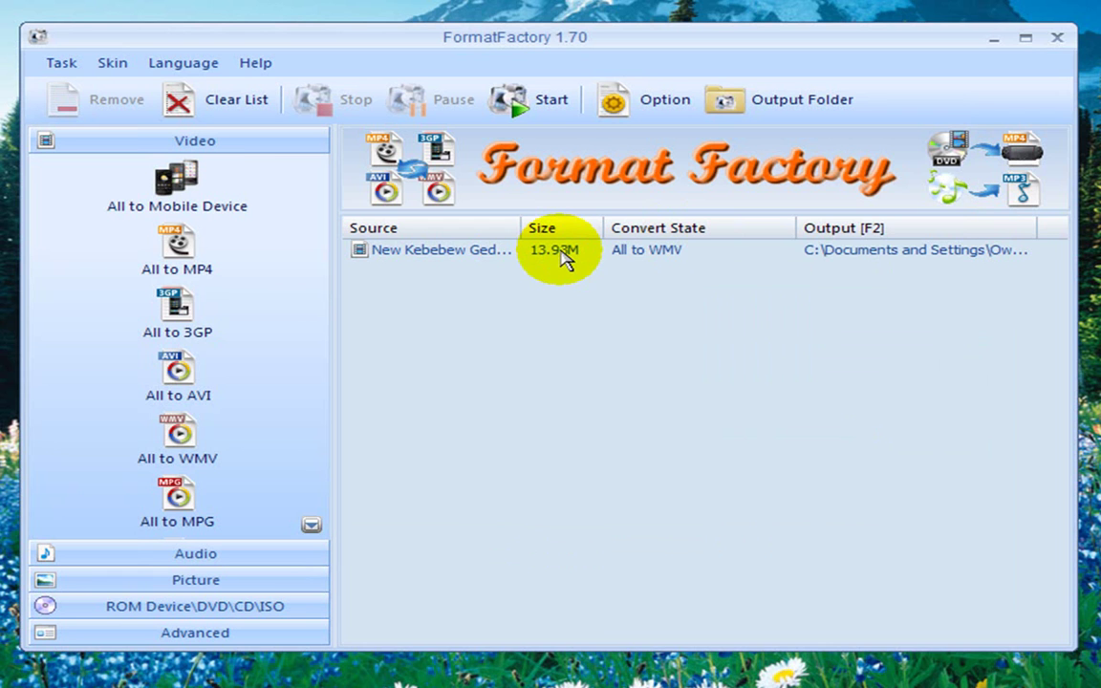
left_click(528, 107)
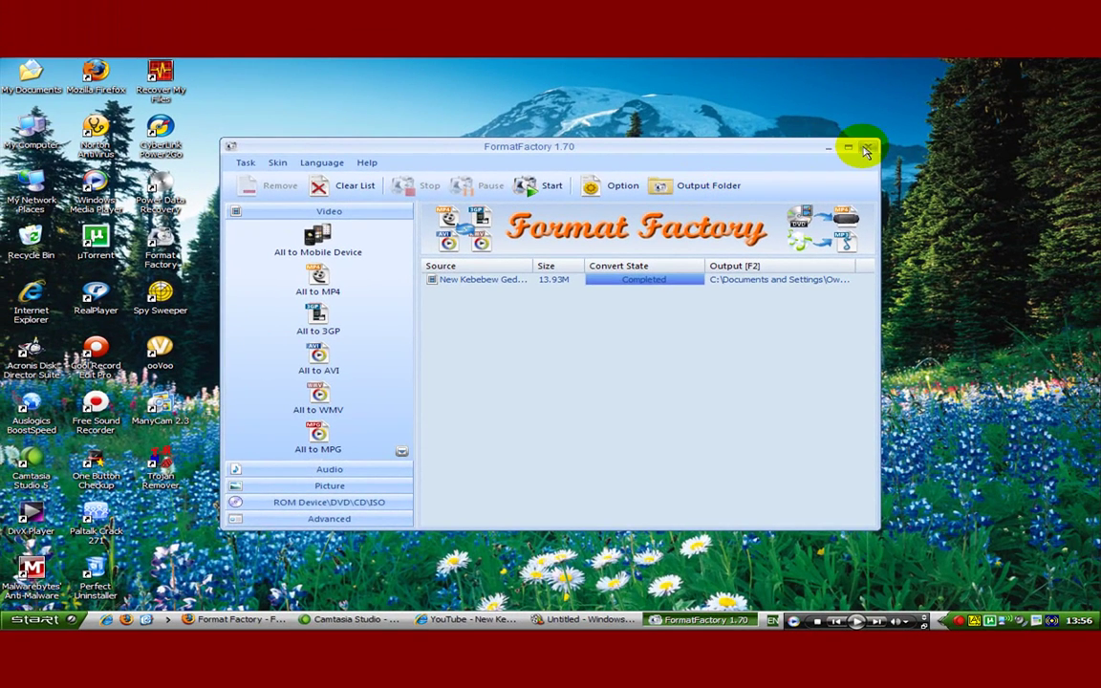
left_click(866, 149)
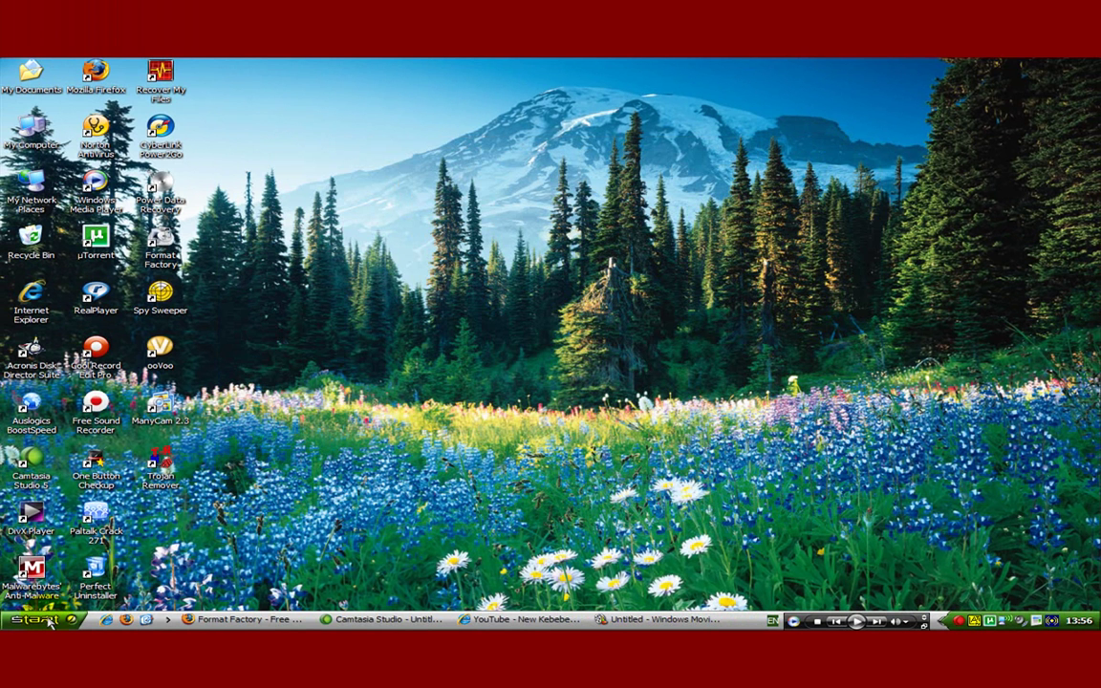
Check the FFOutput folder in My Documents for the converted WMV file, and close the folder window.
left_click(48, 621)
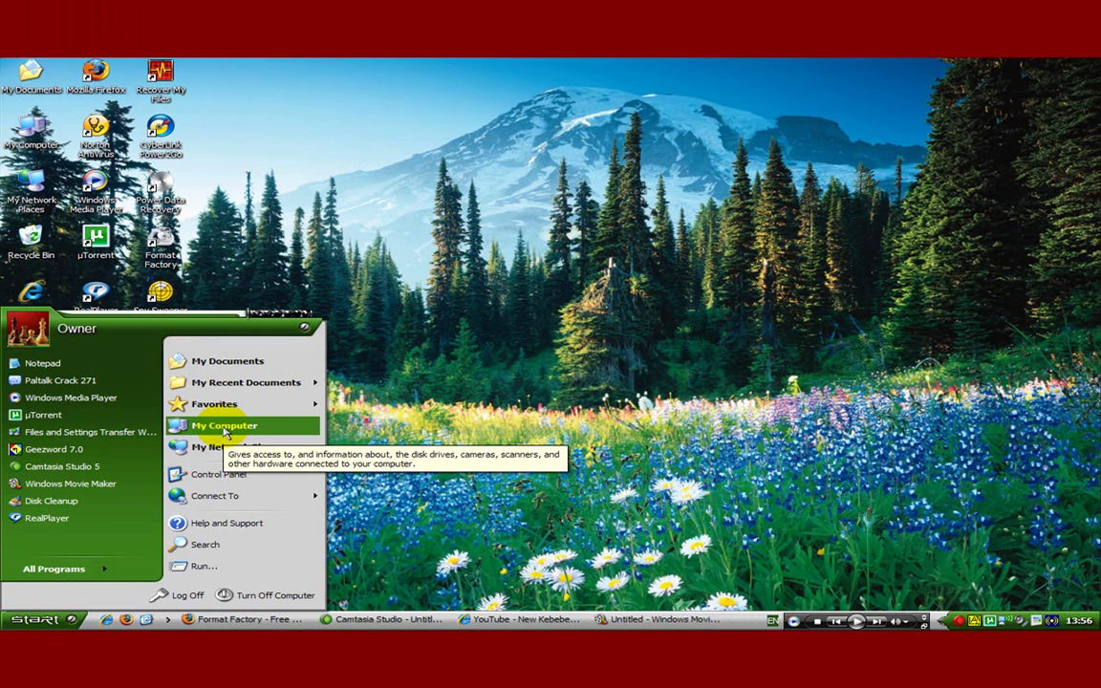
left_click(230, 364)
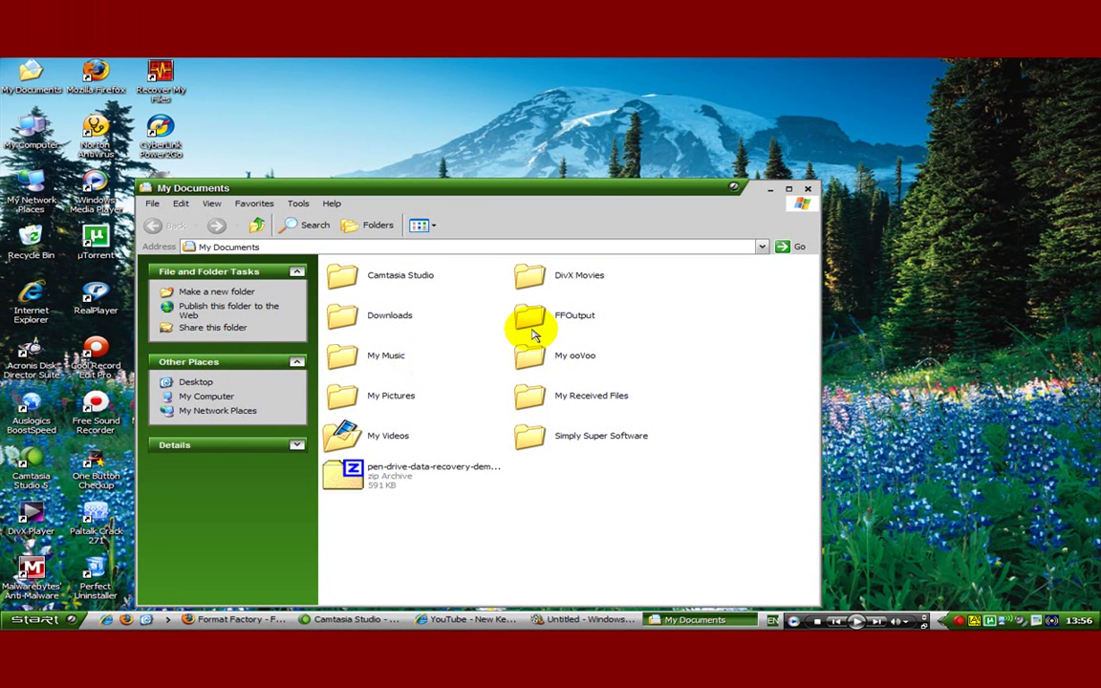
mouse_move(532, 325)
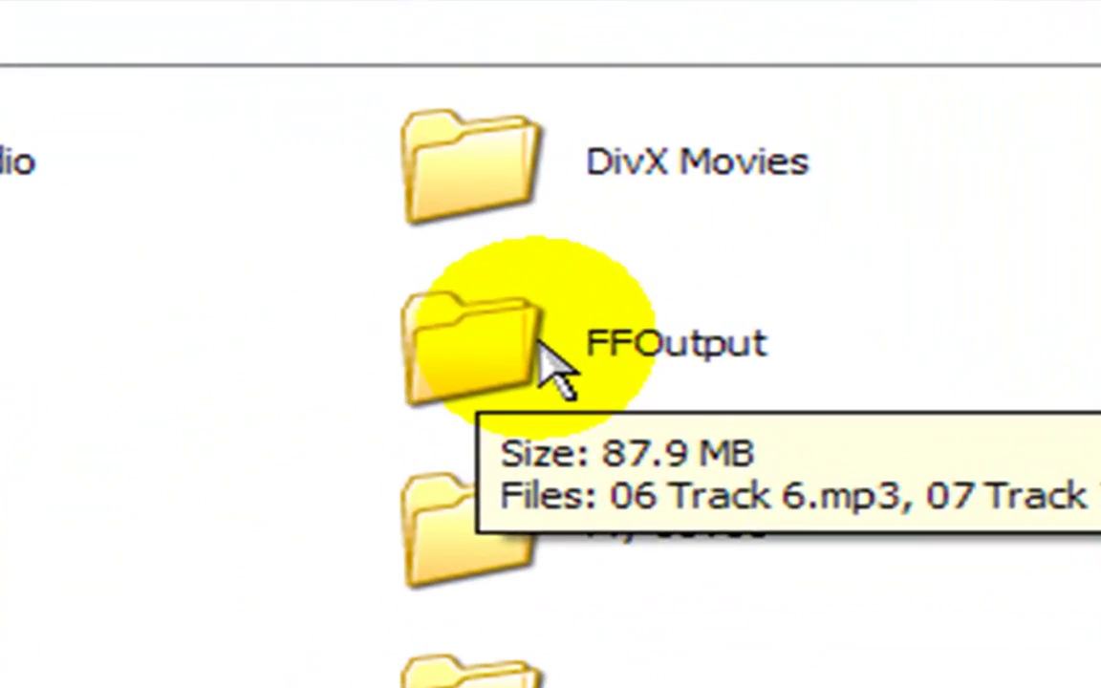
double_click(457, 340)
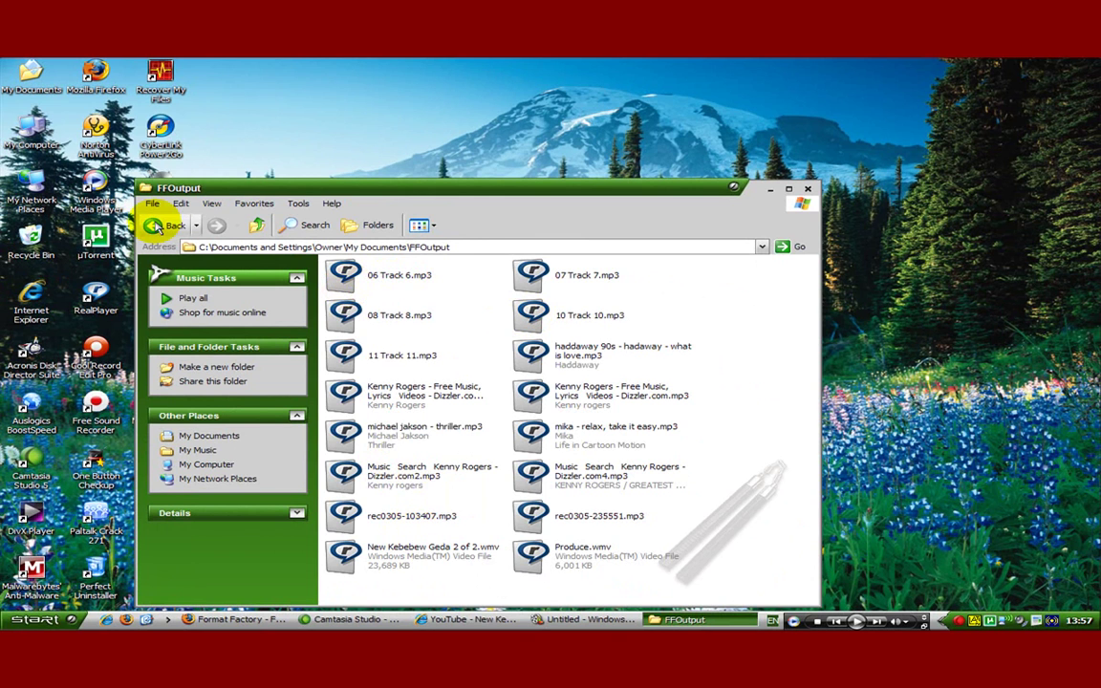
left_click(154, 226)
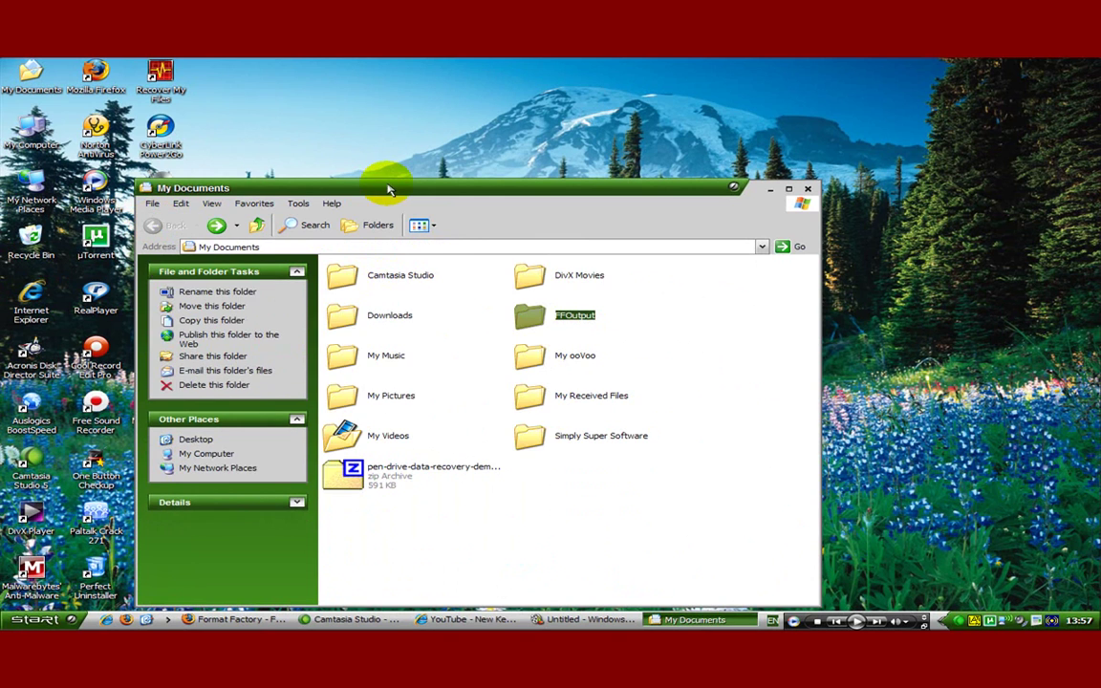
left_click(809, 190)
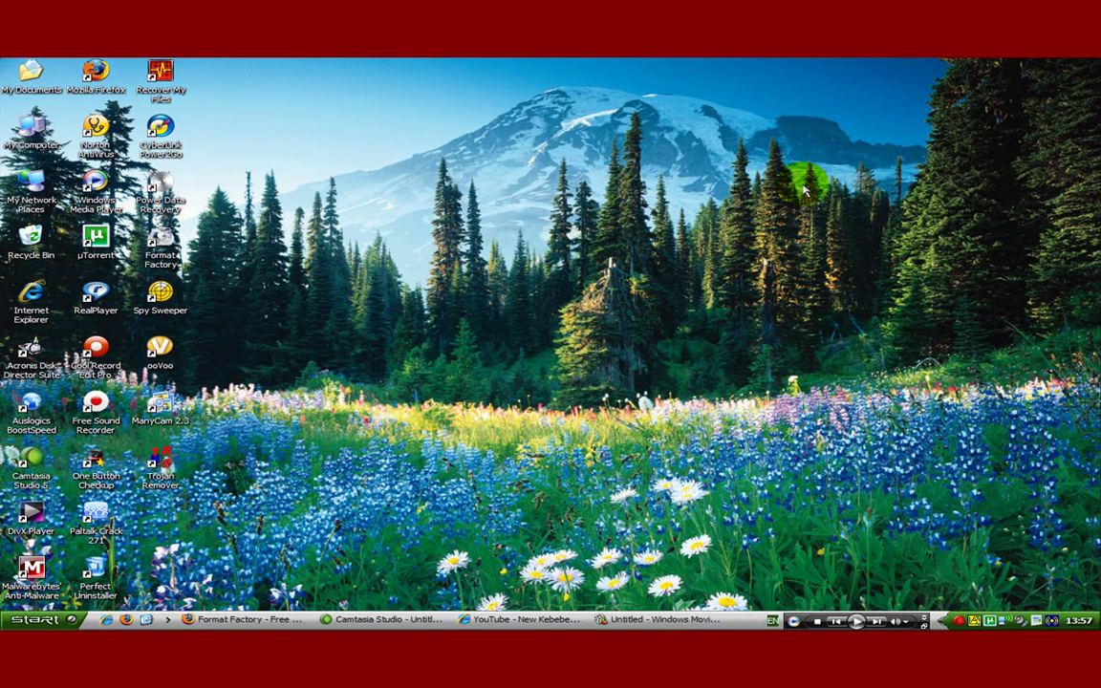
Switch to Windows Movie Maker and import New Kebebew Geda 2 of 2.wmv from the FFOutput folder in My Documents.
left_click(648, 621)
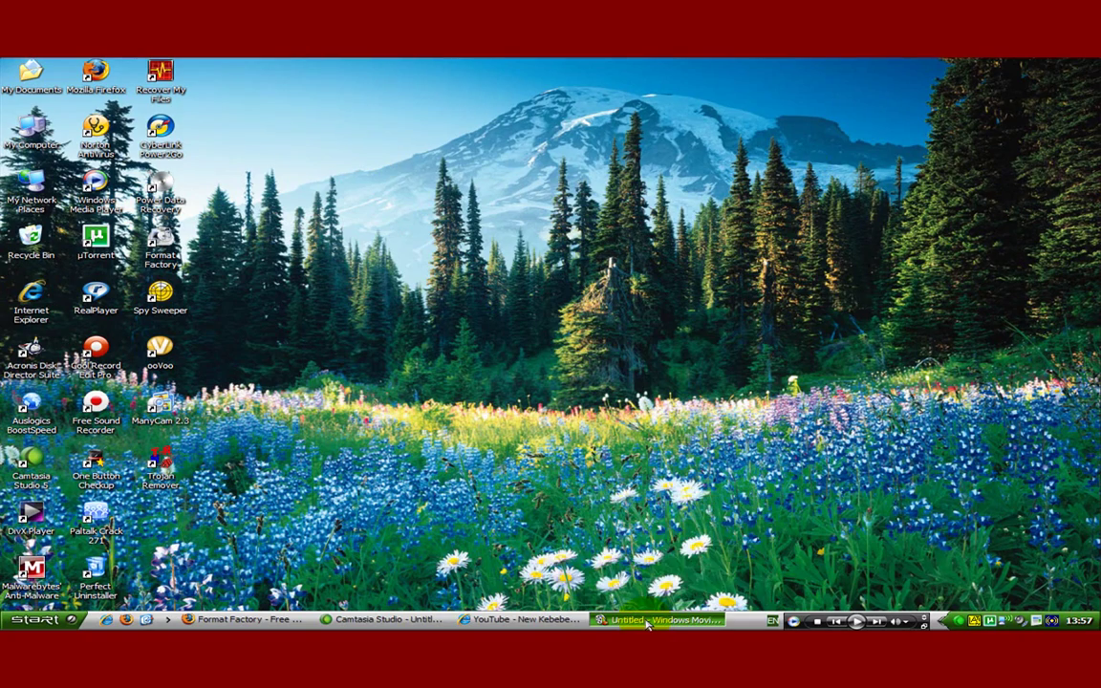
left_click(648, 621)
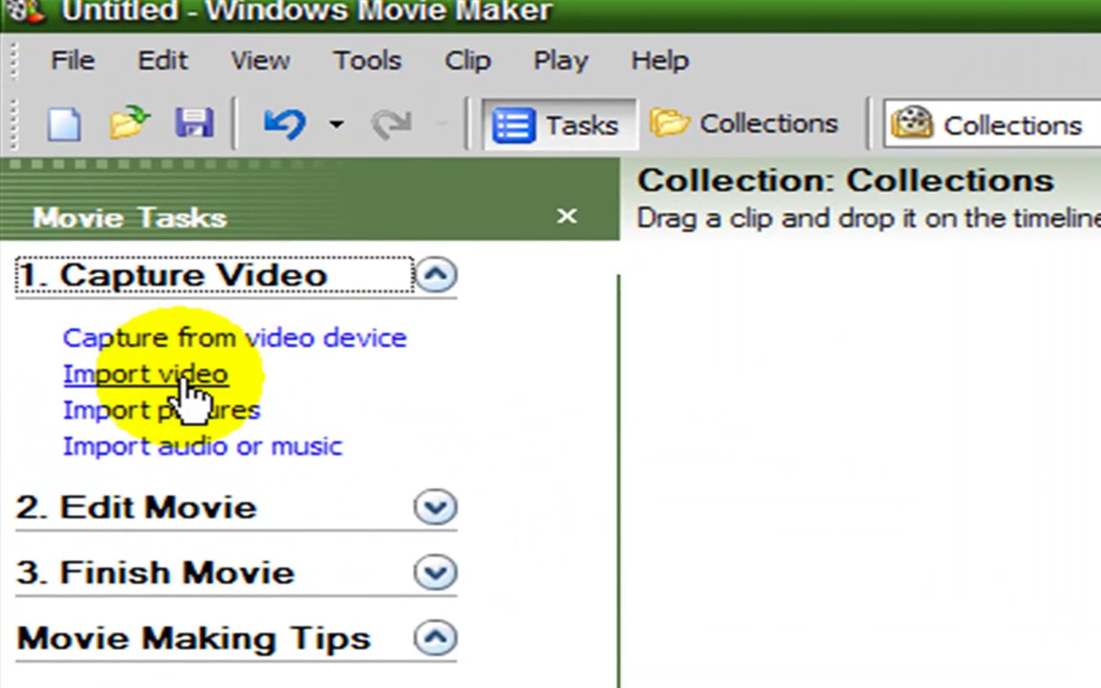
left_click(182, 380)
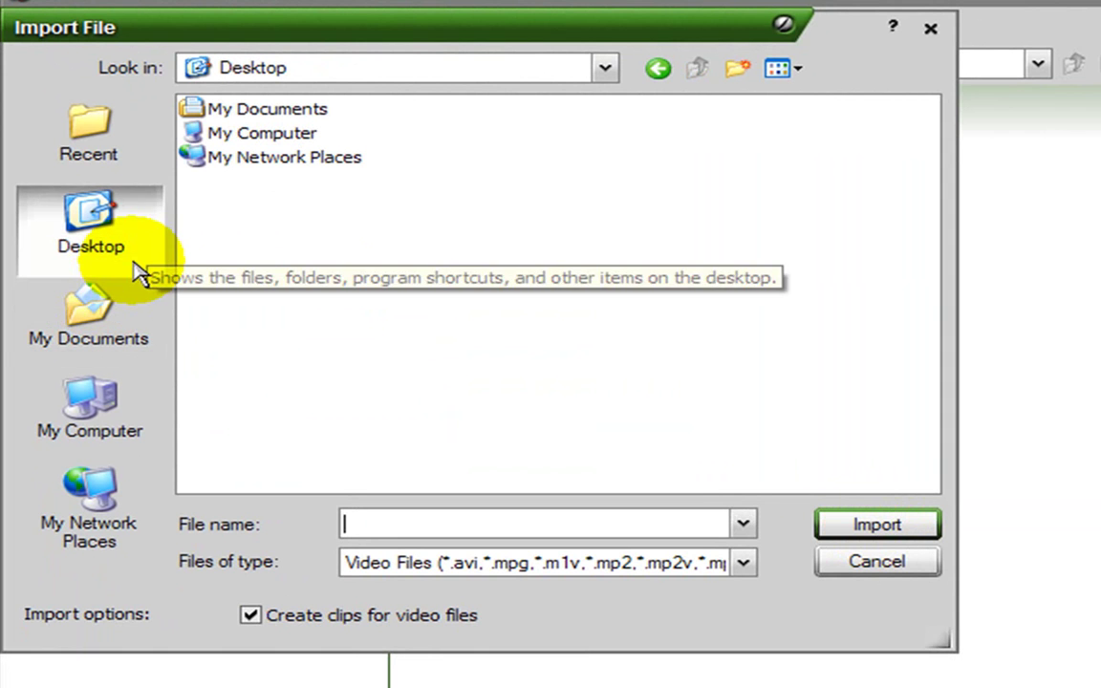
left_click(67, 337)
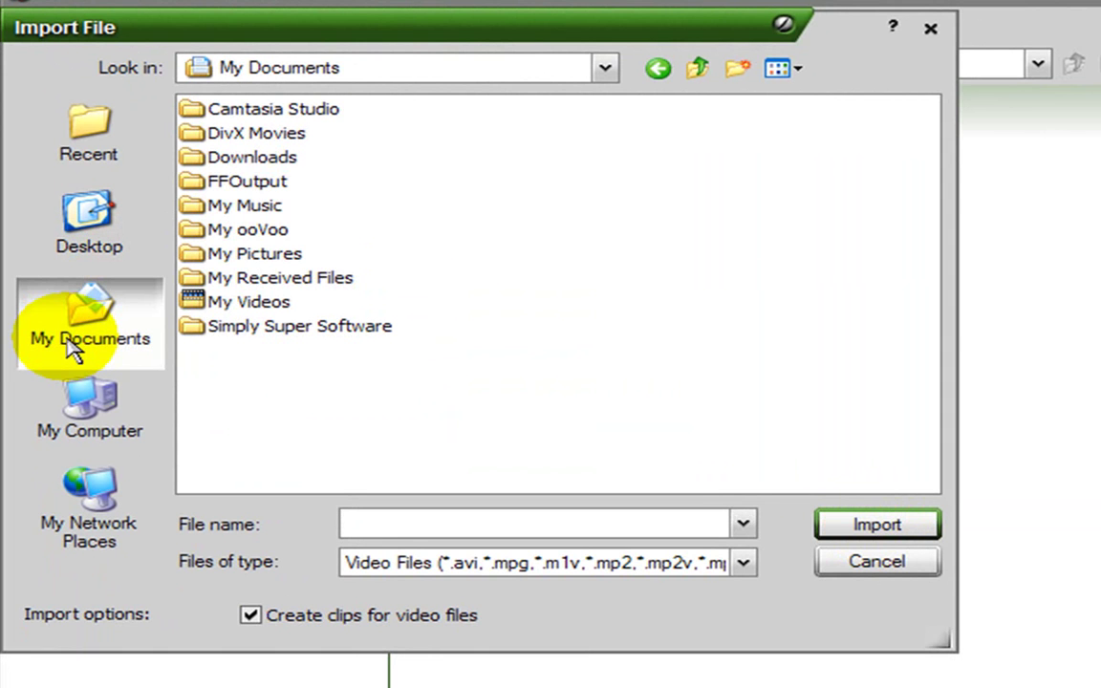
double_click(229, 180)
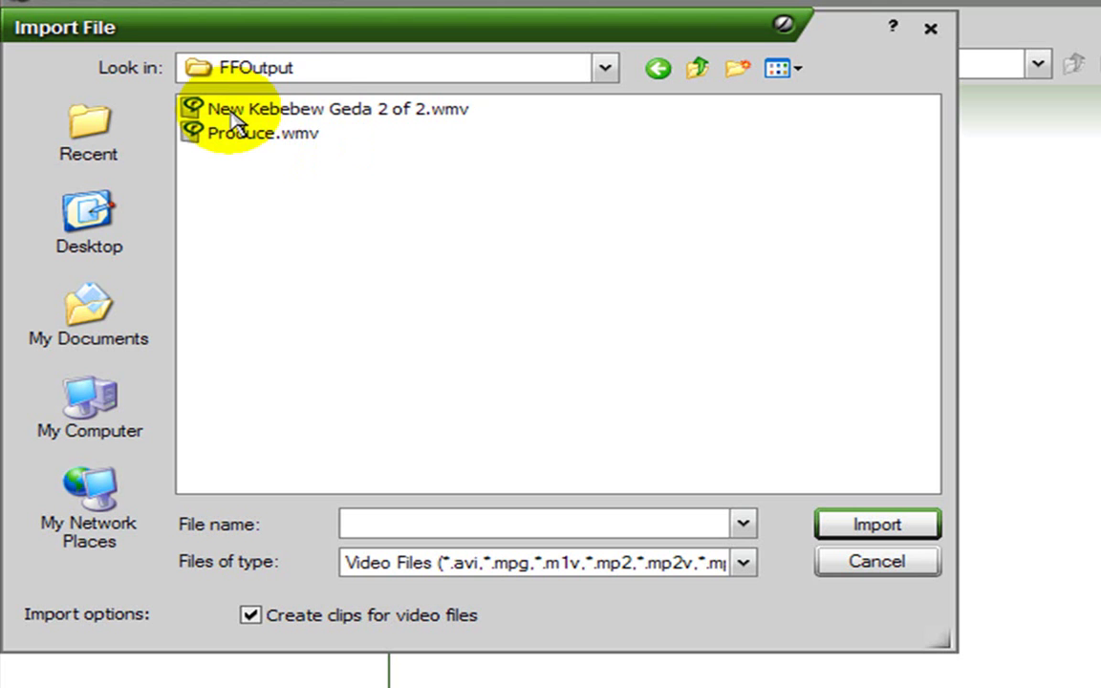
left_click(329, 111)
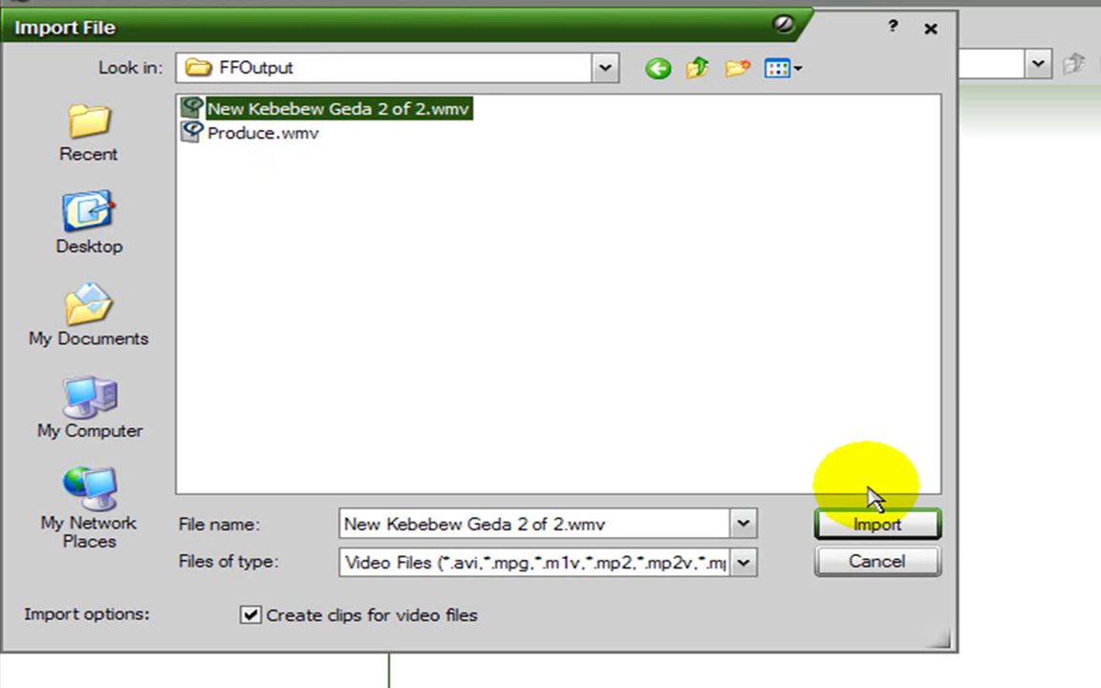
left_click(874, 525)
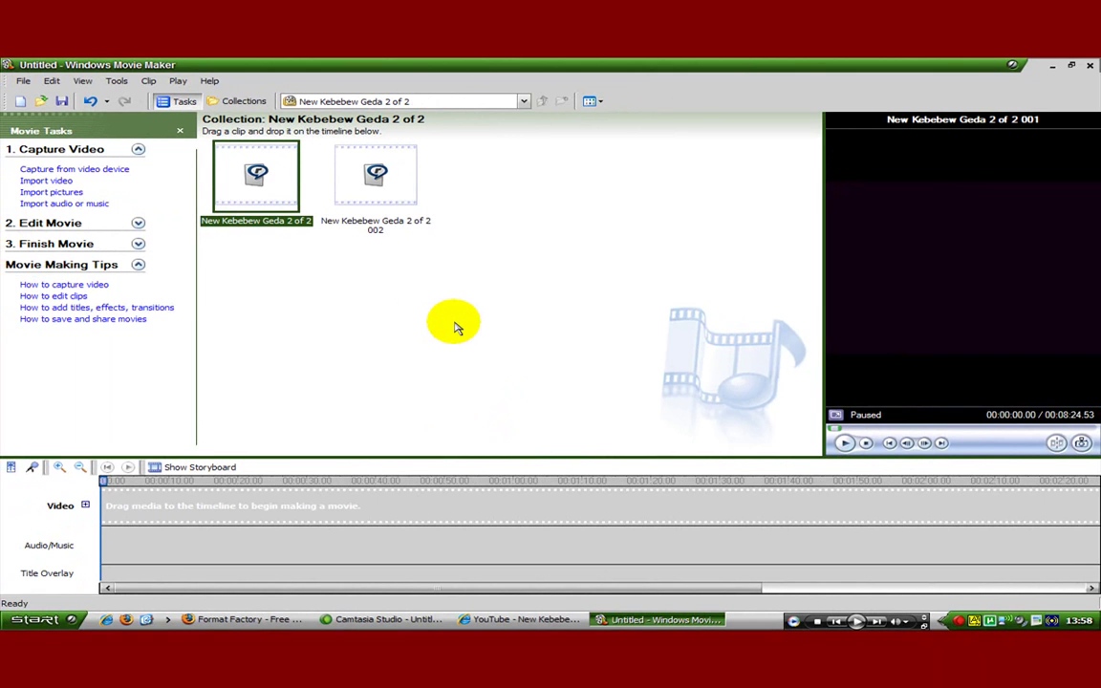
Preview the first imported clip for a few seconds, pause it, and add the clip to the timeline's video track.
left_click(845, 444)
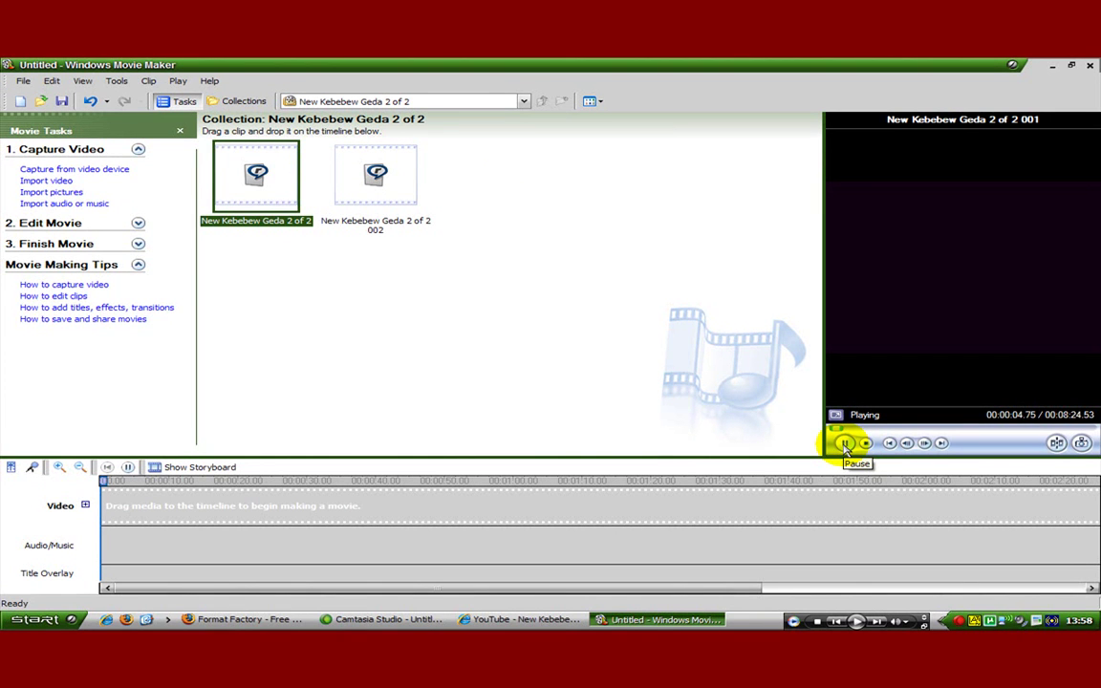
left_click(845, 444)
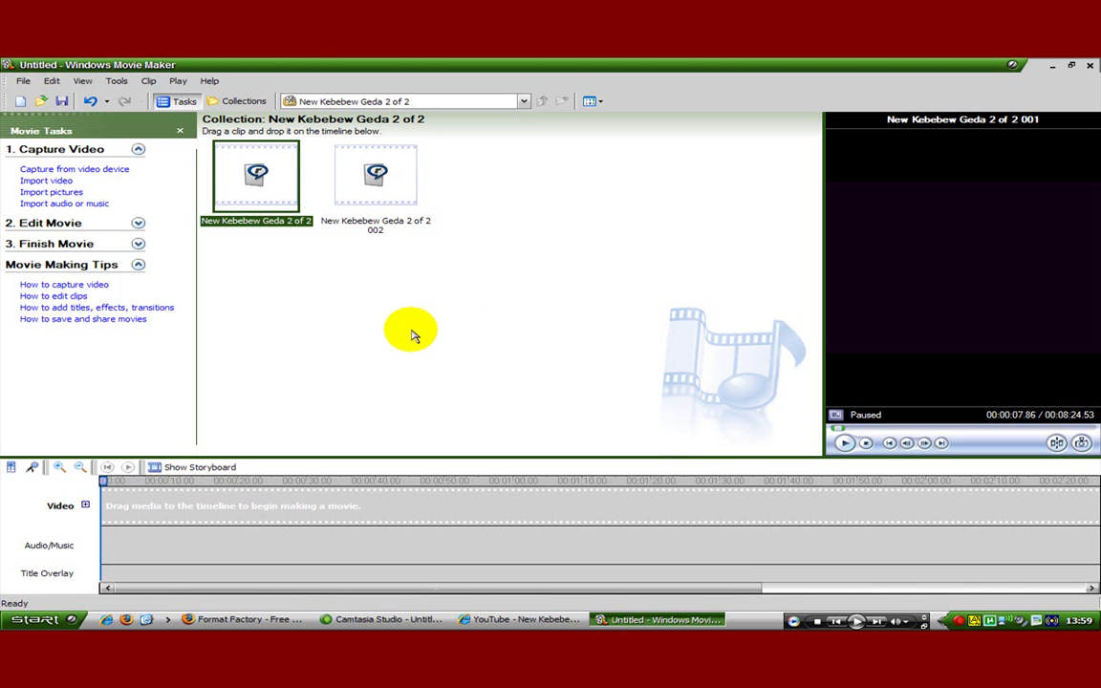
right_click(256, 177)
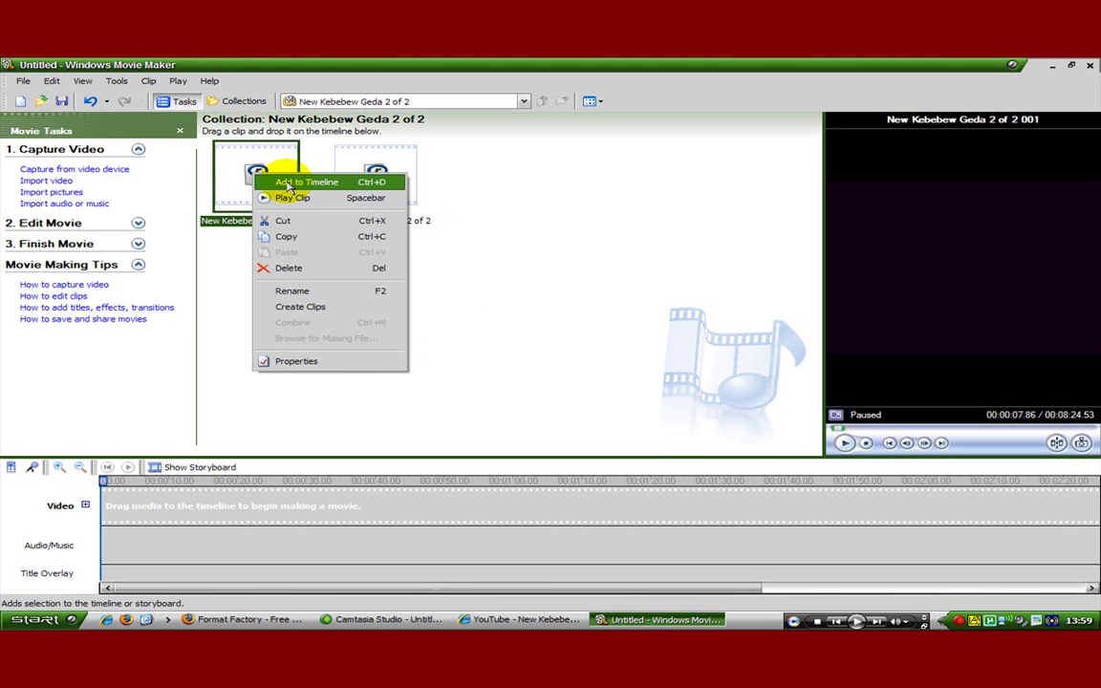
left_click(289, 183)
left_click_drag(283, 215, 146, 504)
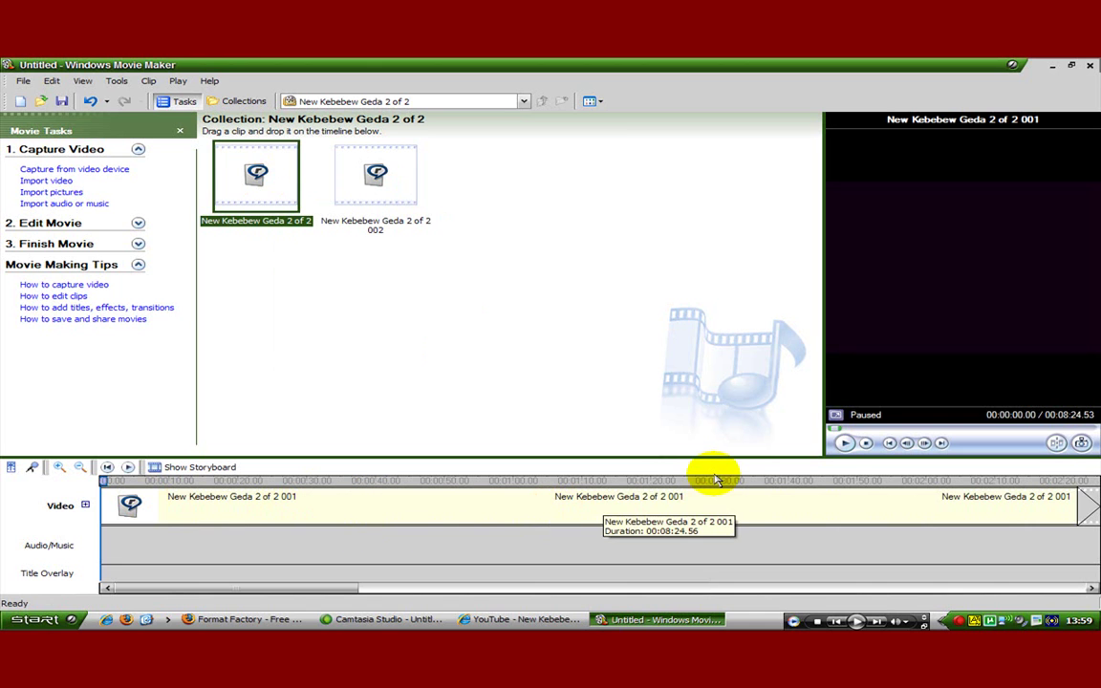
Play the clip placed on the timeline for a few seconds and pause the playback.
left_click(845, 442)
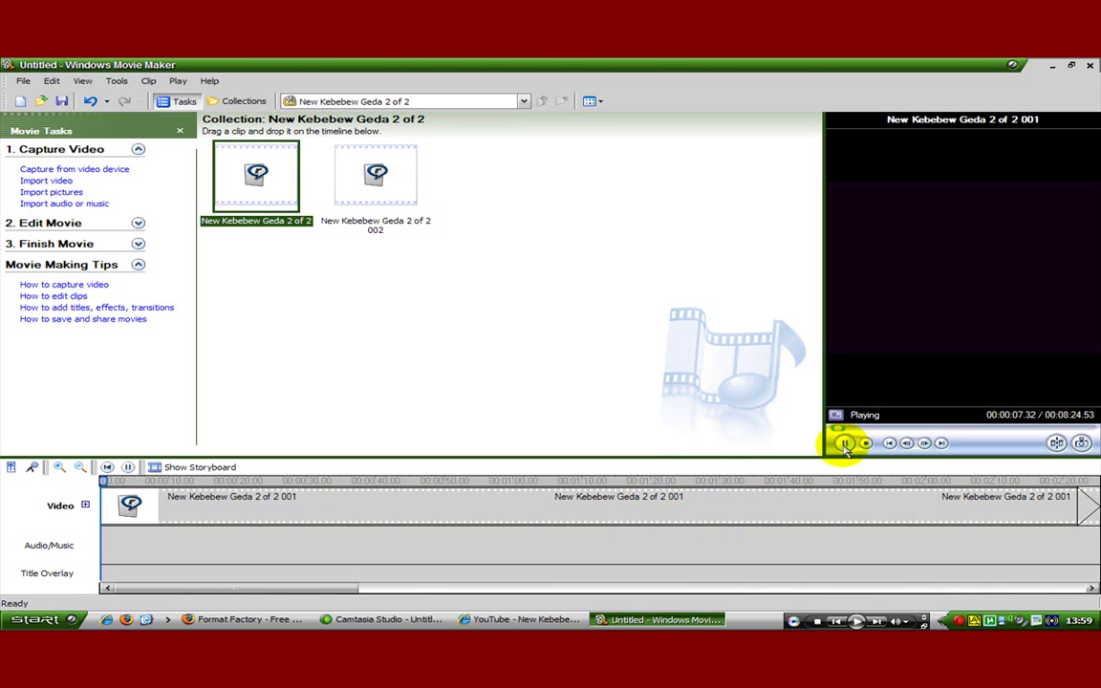
left_click(846, 442)
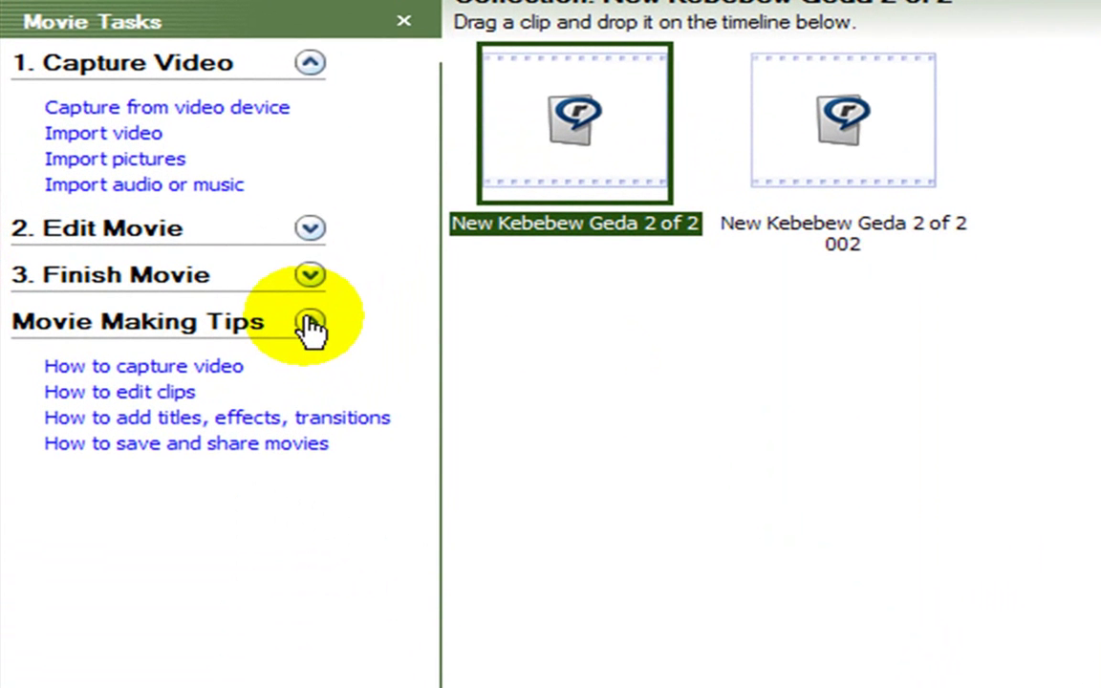
Expand the Edit Movie task list to show its editing options.
left_click(310, 229)
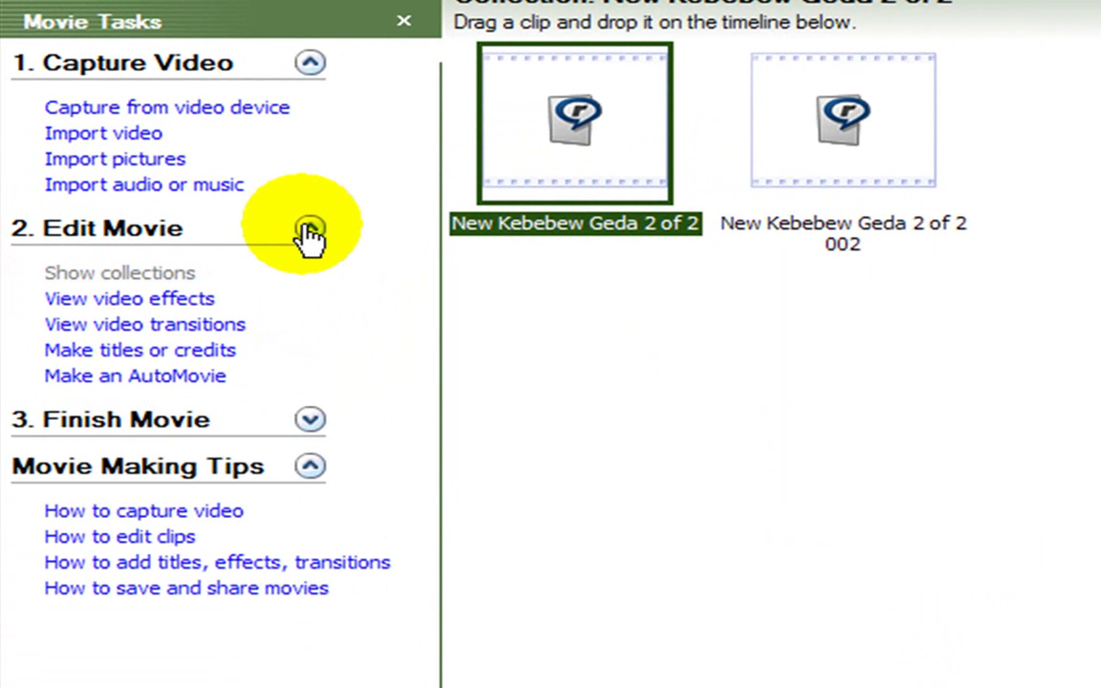